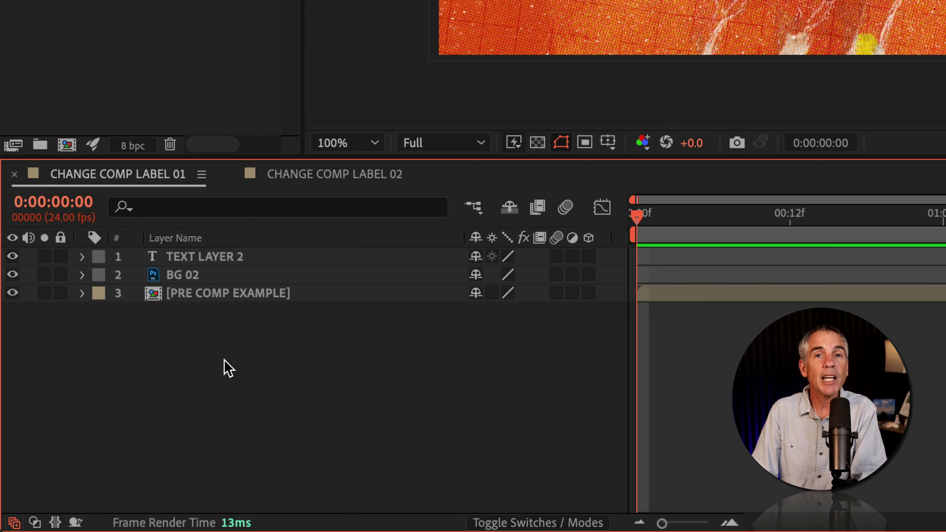
# Give the TEXT LAYER 2 and BG 02 layers a Fuchsia label.
pyautogui.click(210, 274)
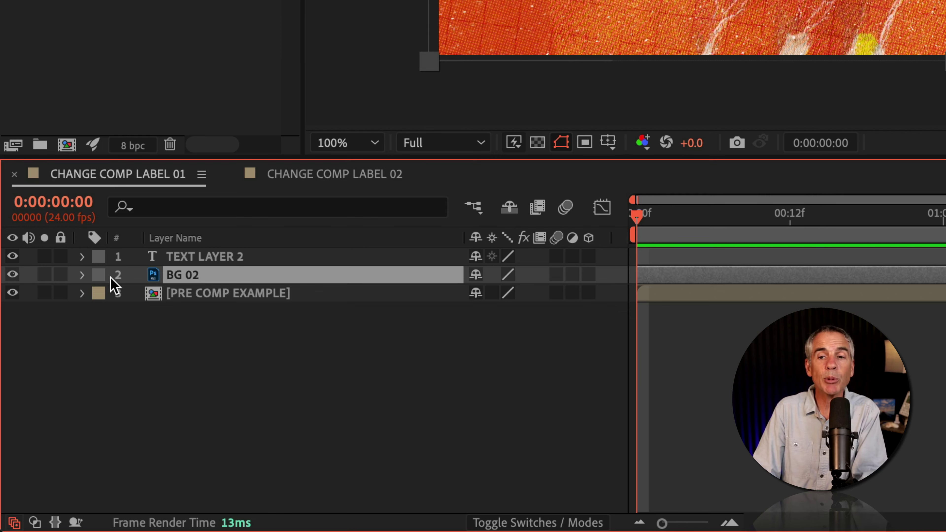
pyautogui.click(201, 296)
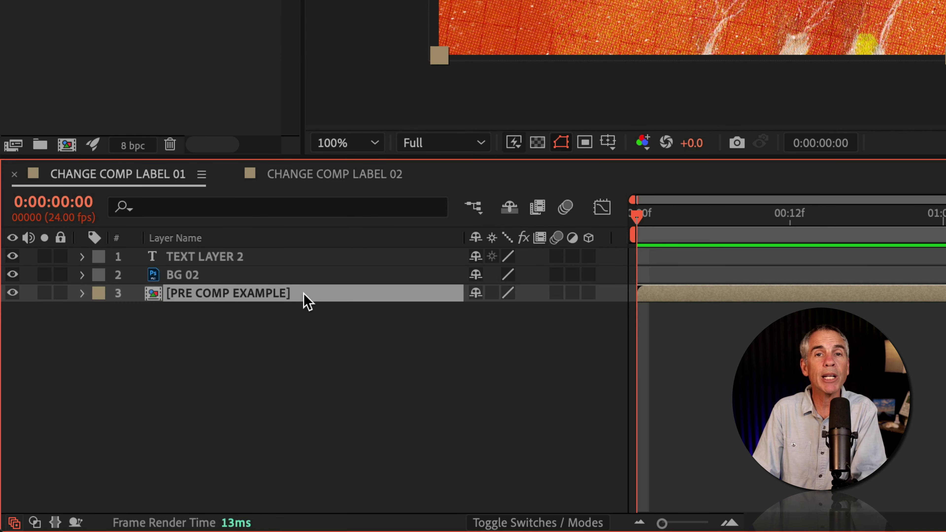
pyautogui.click(201, 276)
pyautogui.keyDown('shift'); pyautogui.click(214, 259); pyautogui.keyUp('shift')
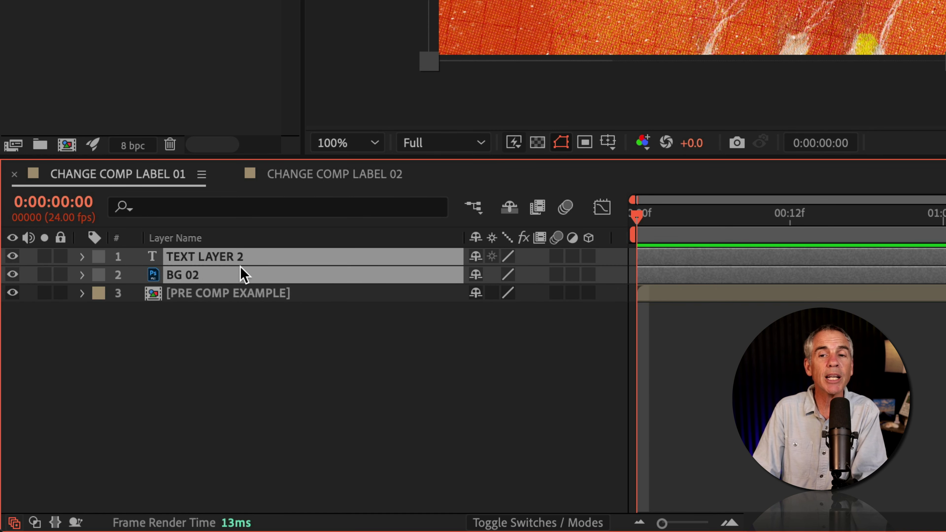
pyautogui.click(99, 277)
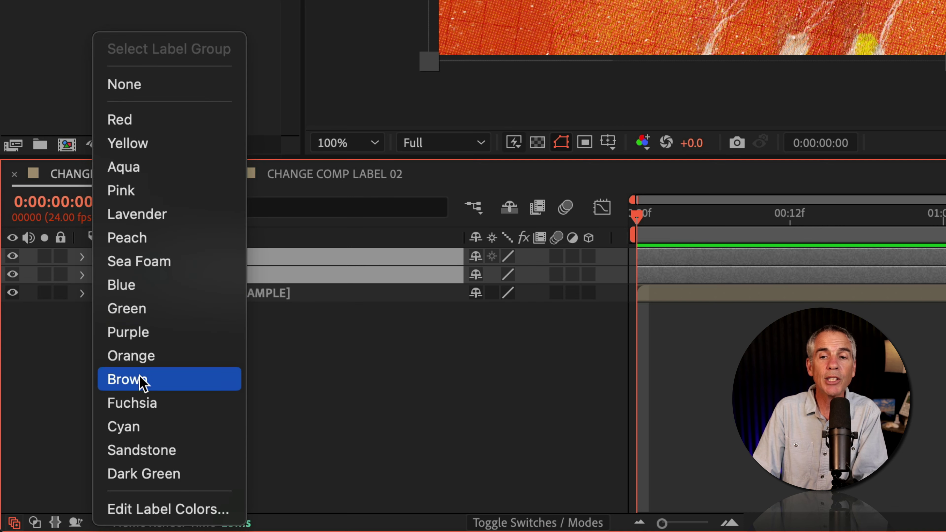
pyautogui.click(143, 403)
pyautogui.click(367, 370)
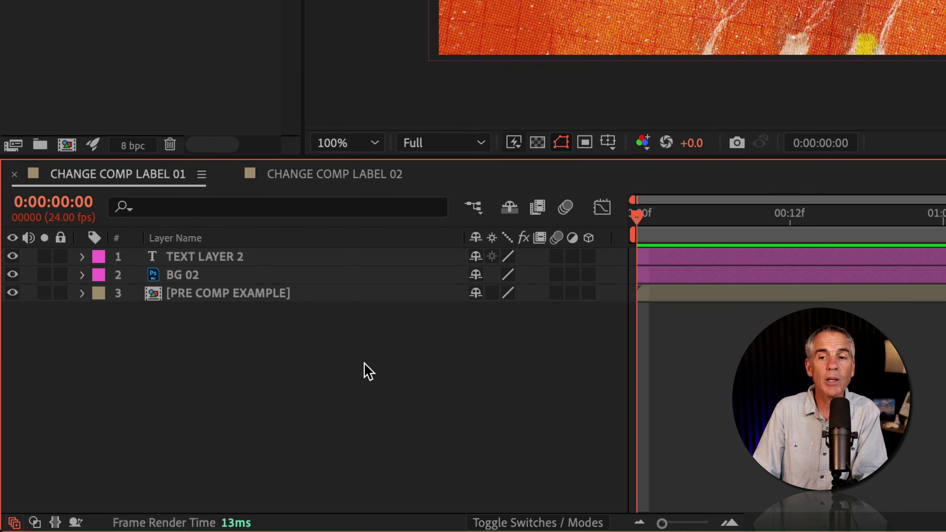
# Change the [PRE COMP EXAMPLE] layer's label to Cyan.
pyautogui.click(233, 294)
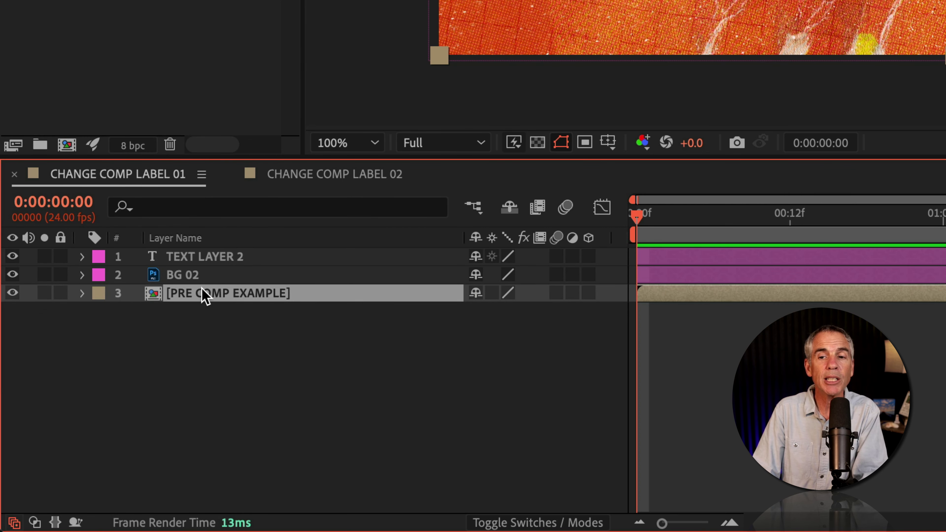
pyautogui.click(104, 296)
pyautogui.click(139, 429)
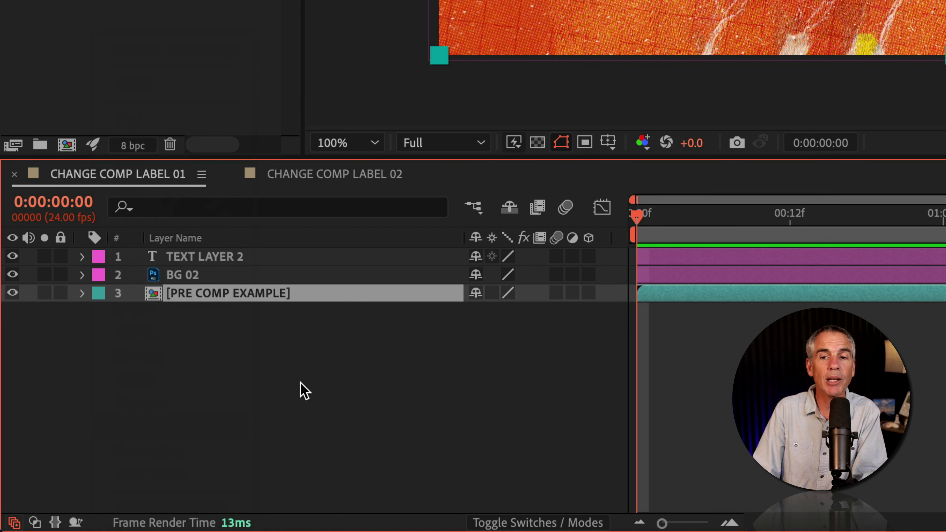
pyautogui.click(309, 390)
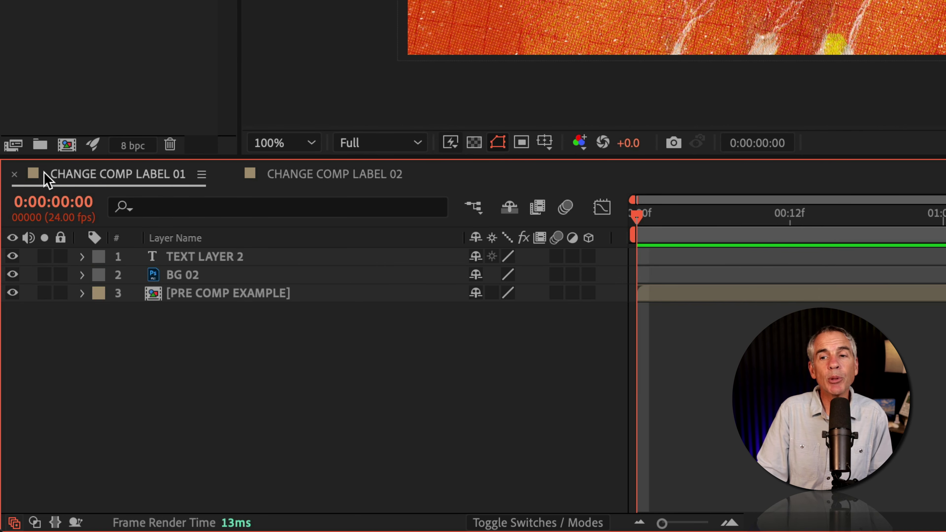
# Check the CHANGE COMP LABEL 02 timeline, then return to CHANGE COMP LABEL 01.
pyautogui.click(323, 178)
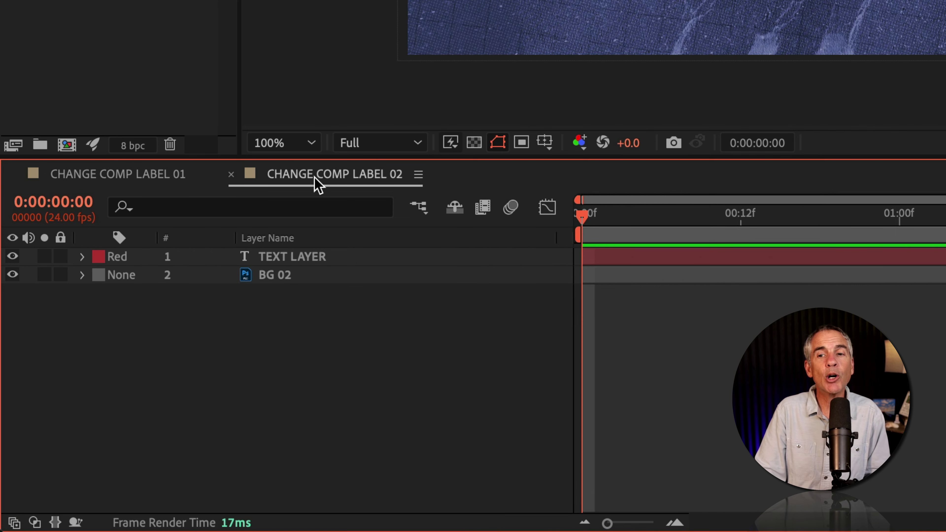
pyautogui.click(127, 176)
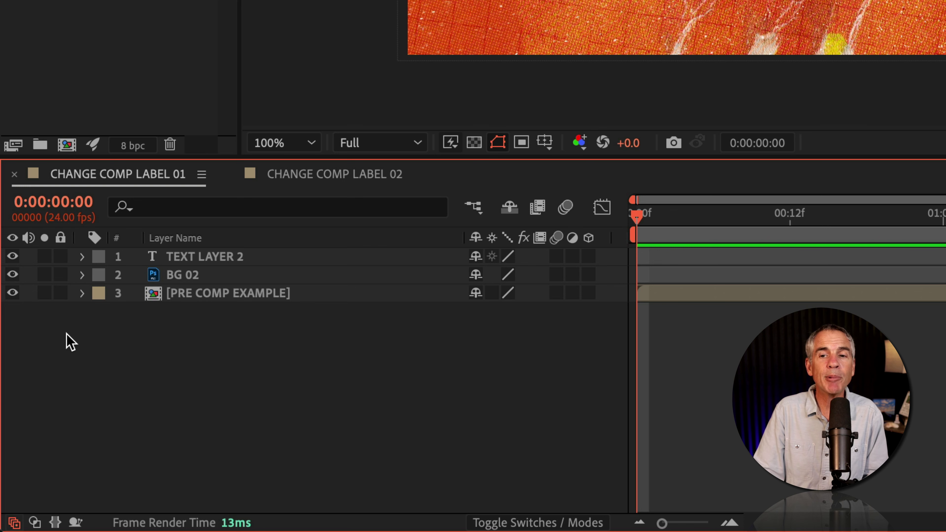
# Reveal CHANGE COMP LABEL 01 in the Project panel via the timeline panel menu.
pyautogui.rightClick(68, 321)
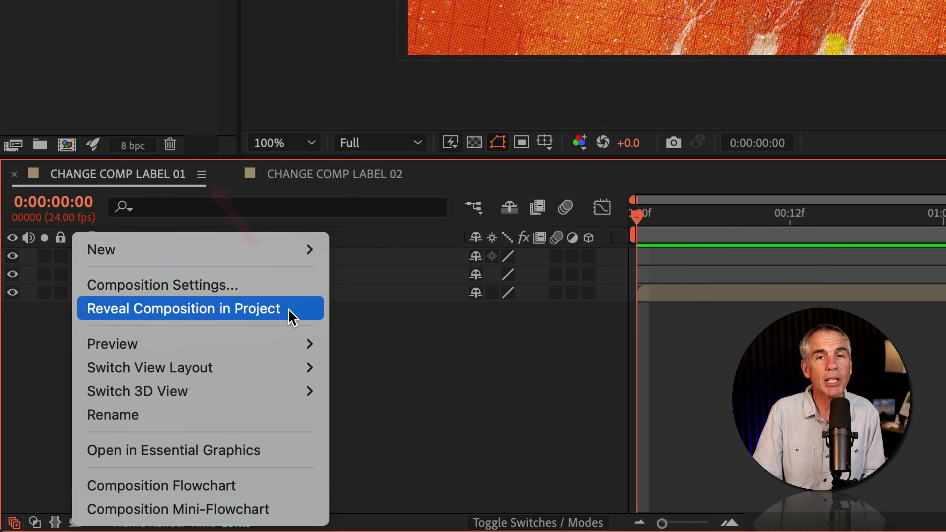
pyautogui.click(475, 380)
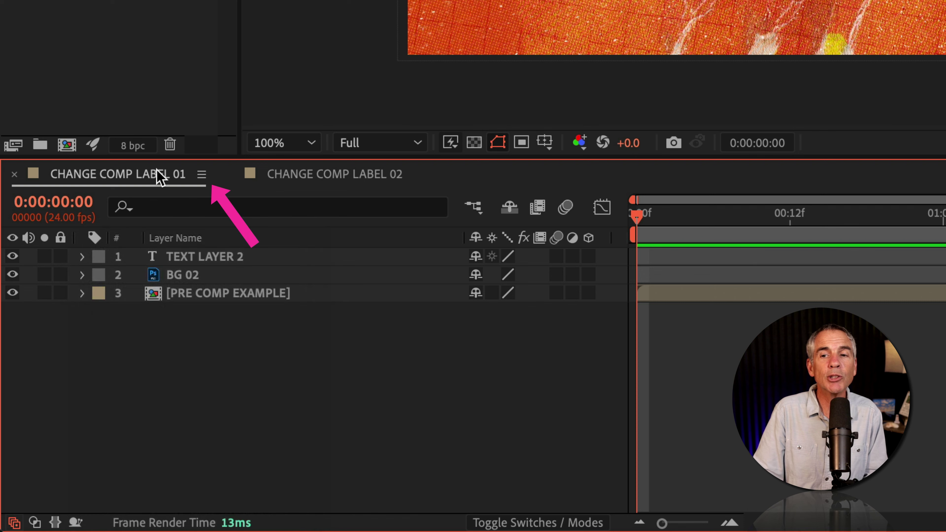
pyautogui.click(202, 174)
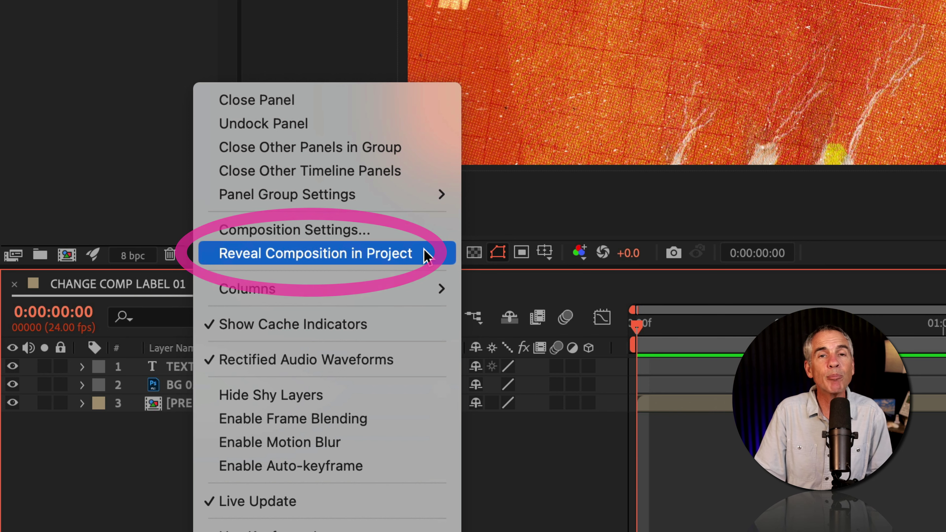
pyautogui.click(424, 255)
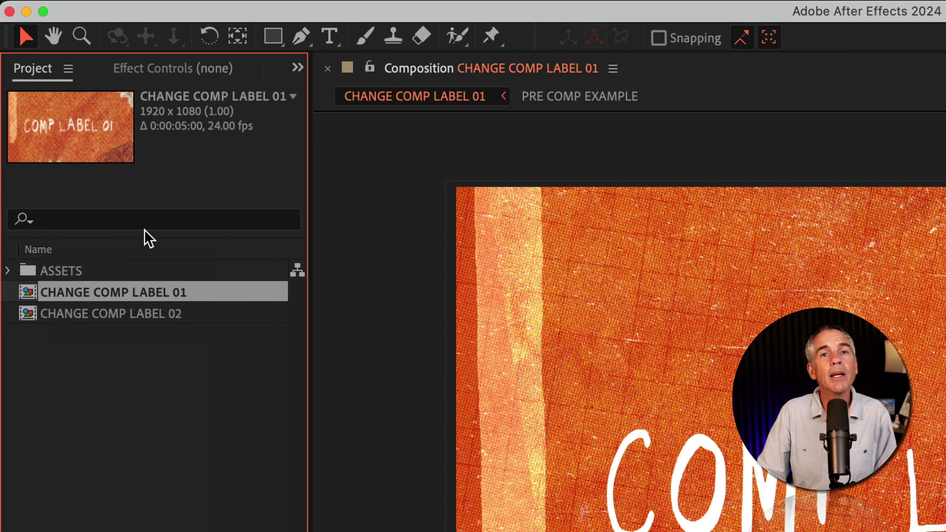
pyautogui.click(123, 219)
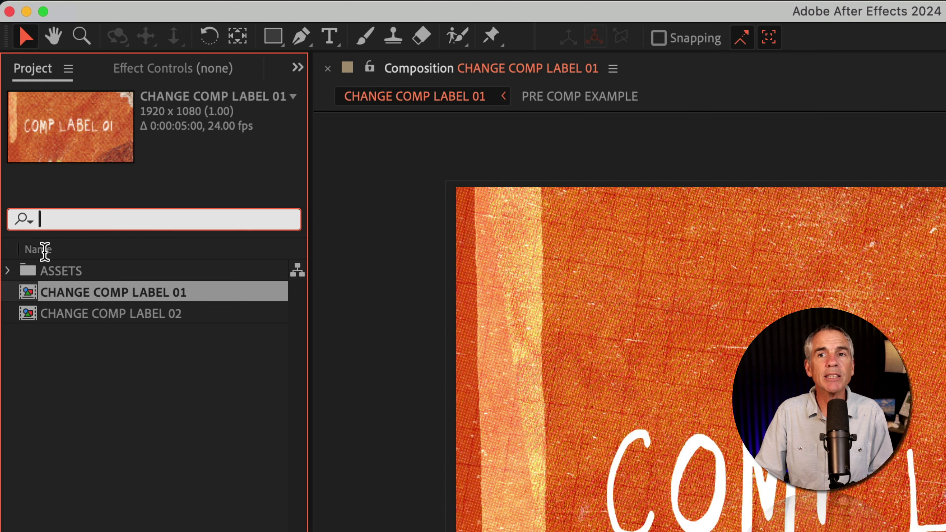
pyautogui.rightClick(108, 248)
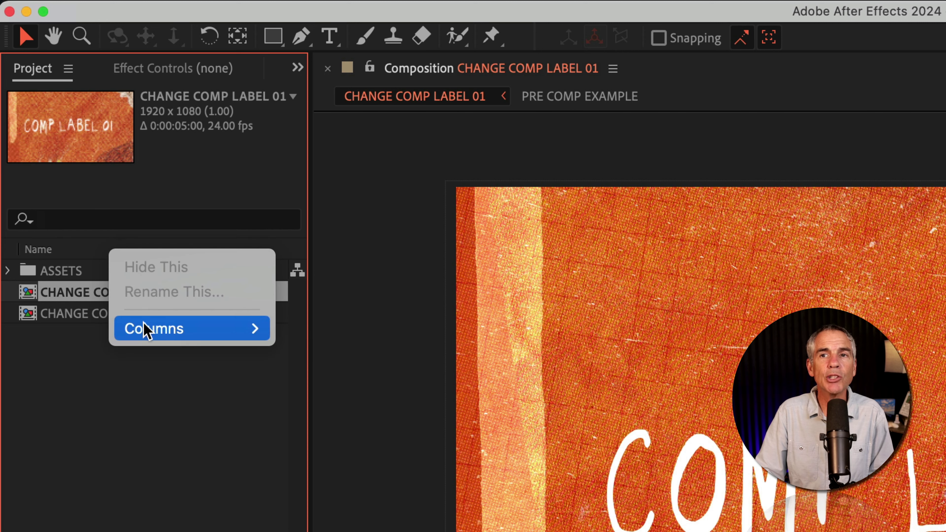
pyautogui.moveTo(149, 329)
pyautogui.click(318, 355)
pyautogui.rightClick(83, 254)
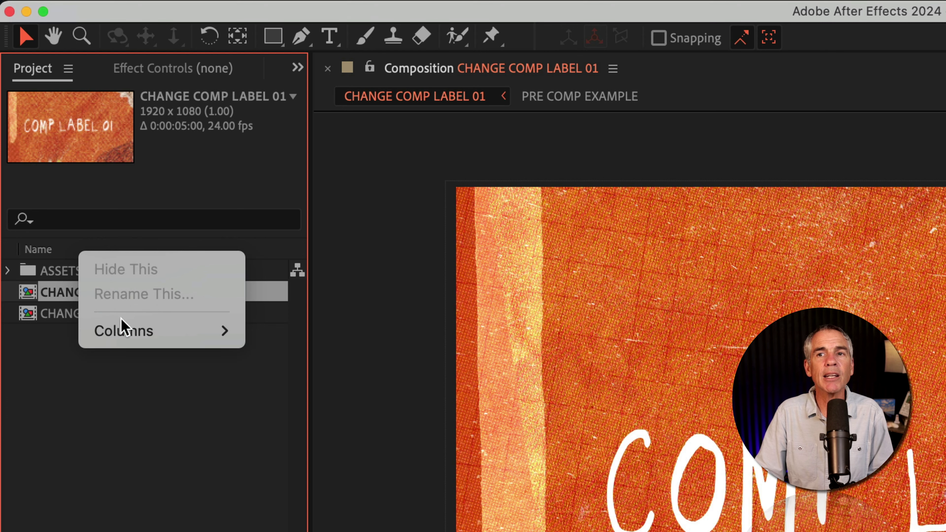
pyautogui.moveTo(123, 330)
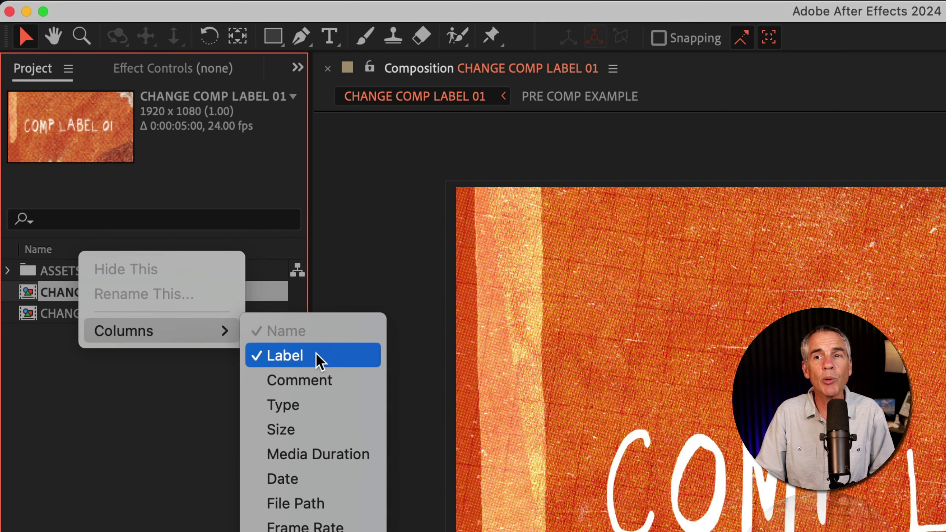
pyautogui.click(177, 414)
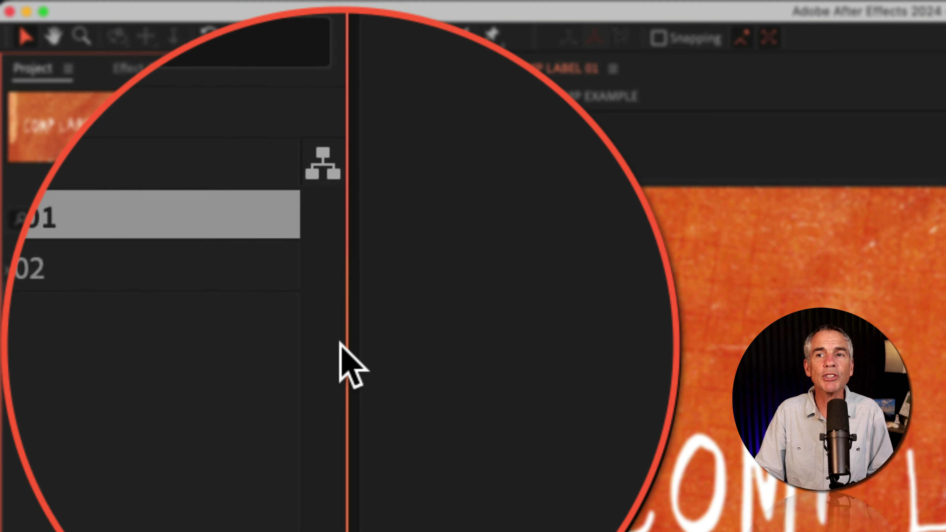
# Resize the Project panel and Name column so the Label column sits beside composition names.
pyautogui.moveTo(352, 348); pyautogui.dragTo(342, 348)
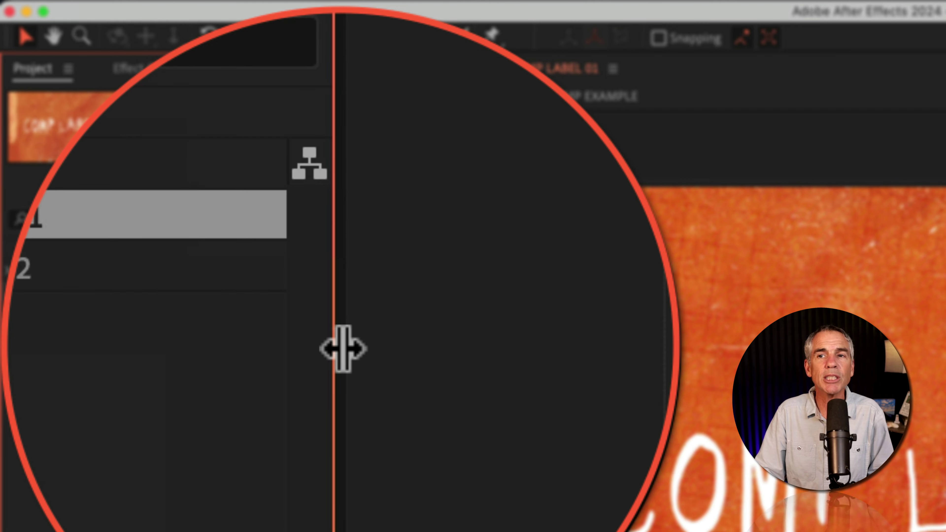
pyautogui.moveTo(342, 348); pyautogui.dragTo(696, 392)
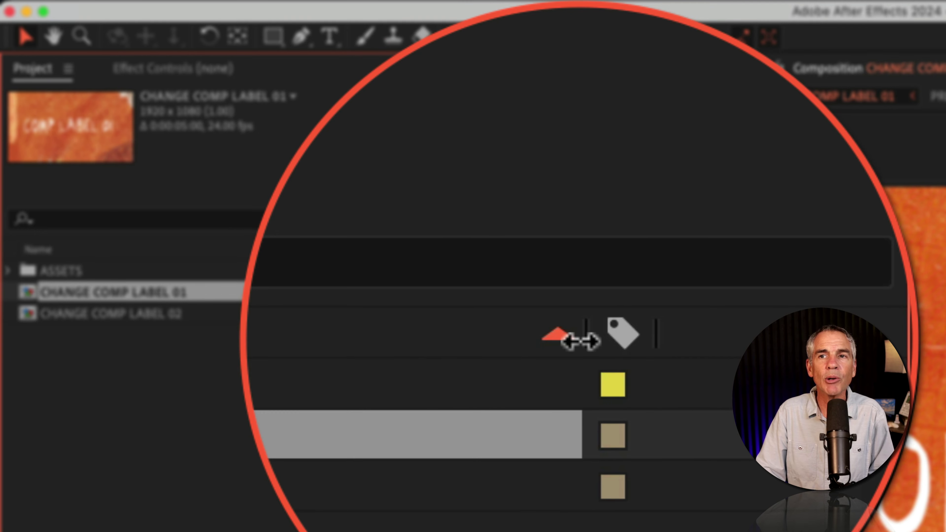
pyautogui.moveTo(581, 341); pyautogui.dragTo(338, 340)
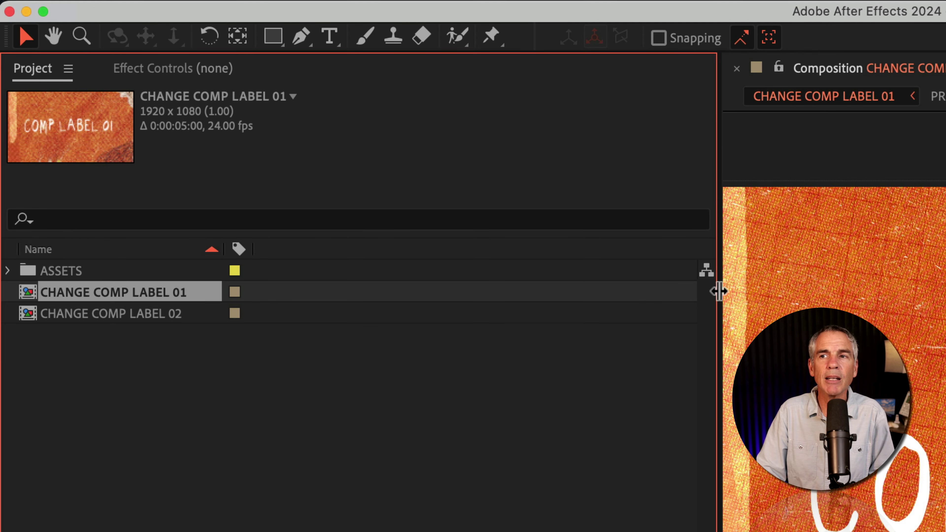
pyautogui.moveTo(717, 291); pyautogui.dragTo(291, 332)
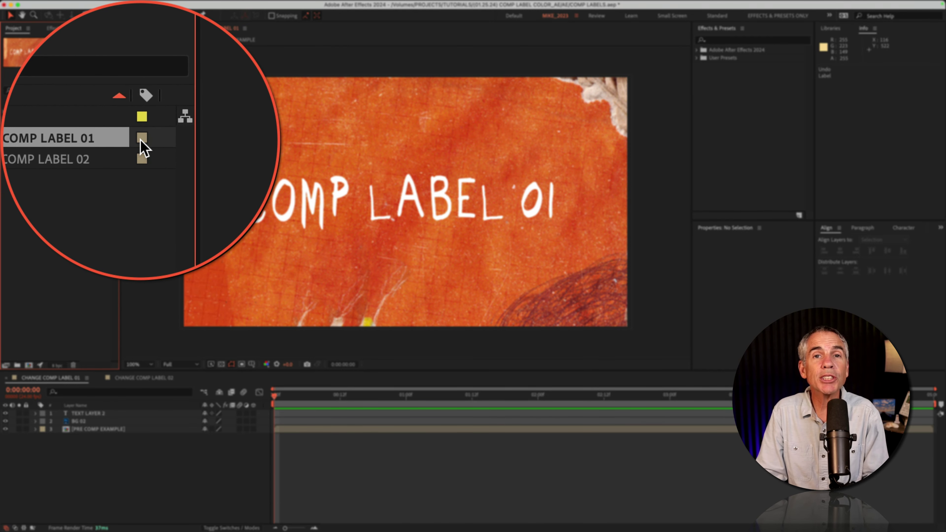
# Label CHANGE COMP LABEL 01 Fuchsia and CHANGE COMP LABEL 02 Orange in the Project panel.
pyautogui.click(98, 123)
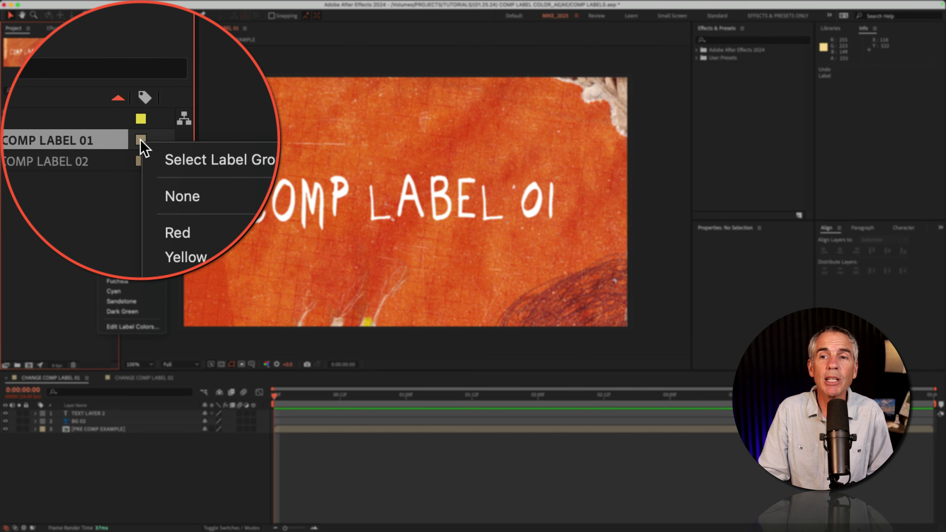
pyautogui.click(145, 287)
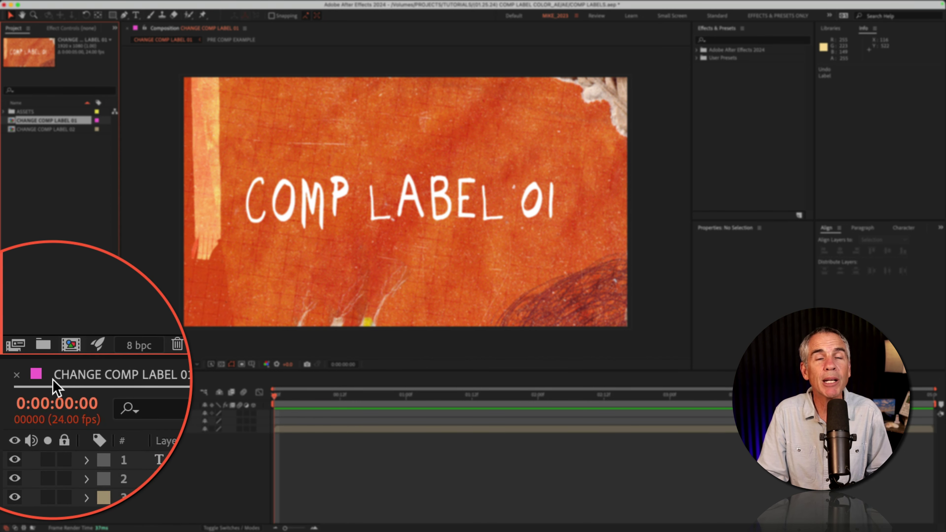
pyautogui.click(97, 129)
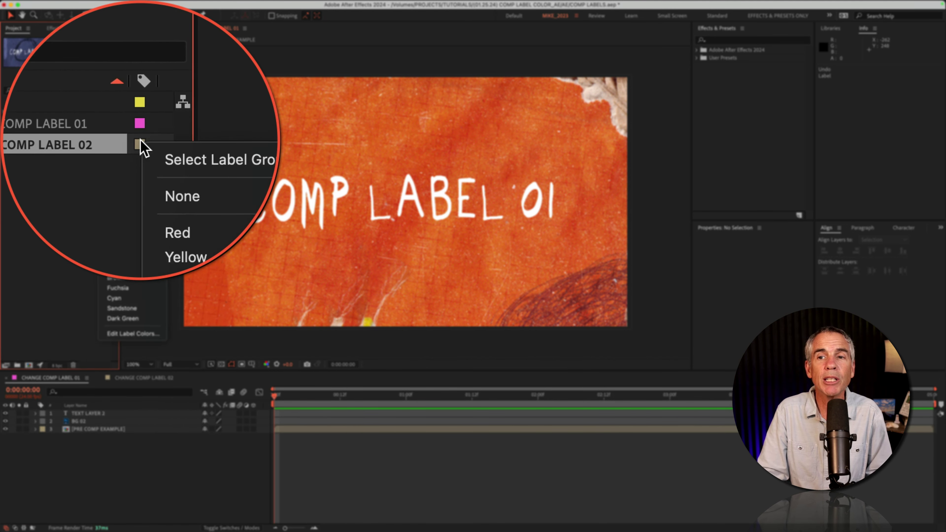
pyautogui.click(141, 275)
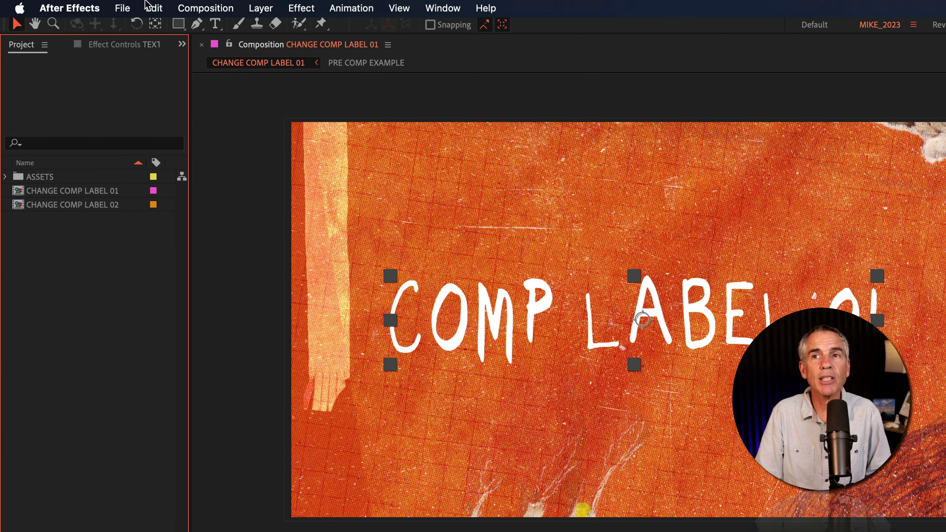
# Create Comp 1 with default 1920×1080, 24 fps settings and check its Sandstone label.
pyautogui.click(216, 8)
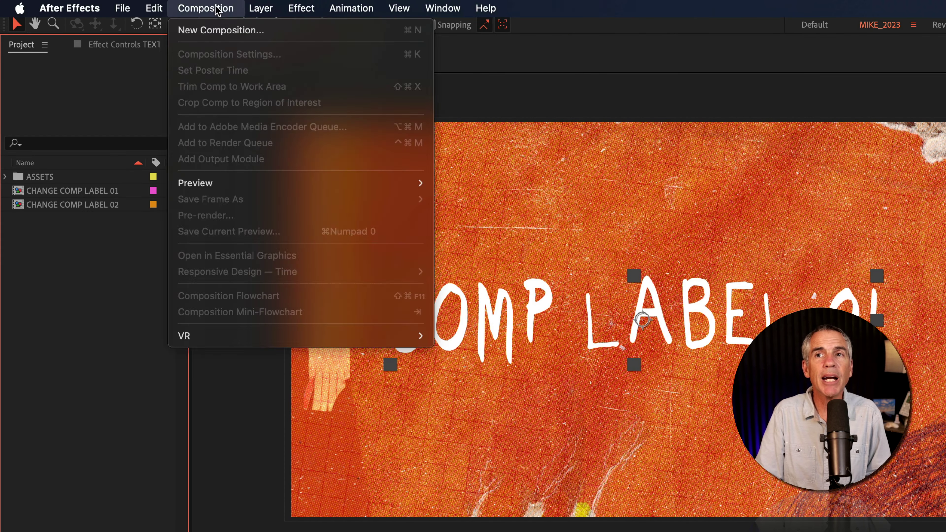
pyautogui.click(300, 30)
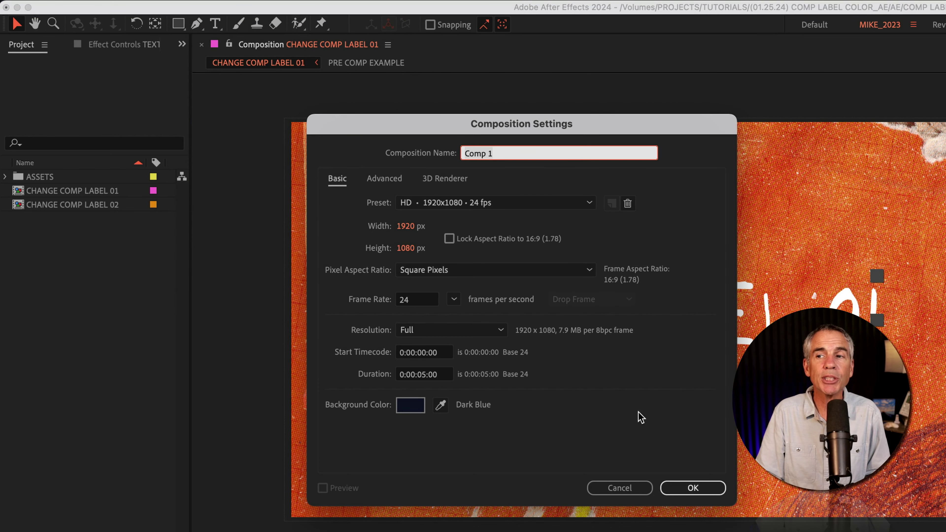
pyautogui.click(692, 488)
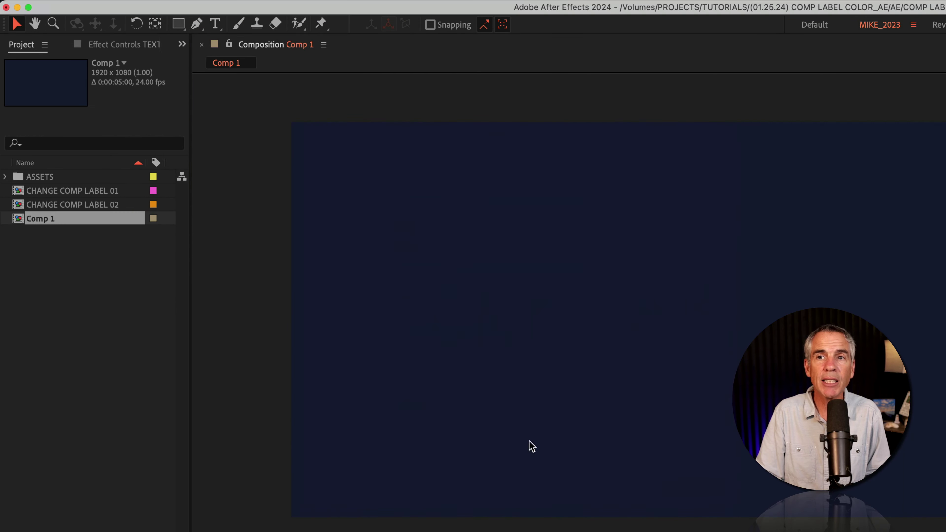
pyautogui.click(153, 218)
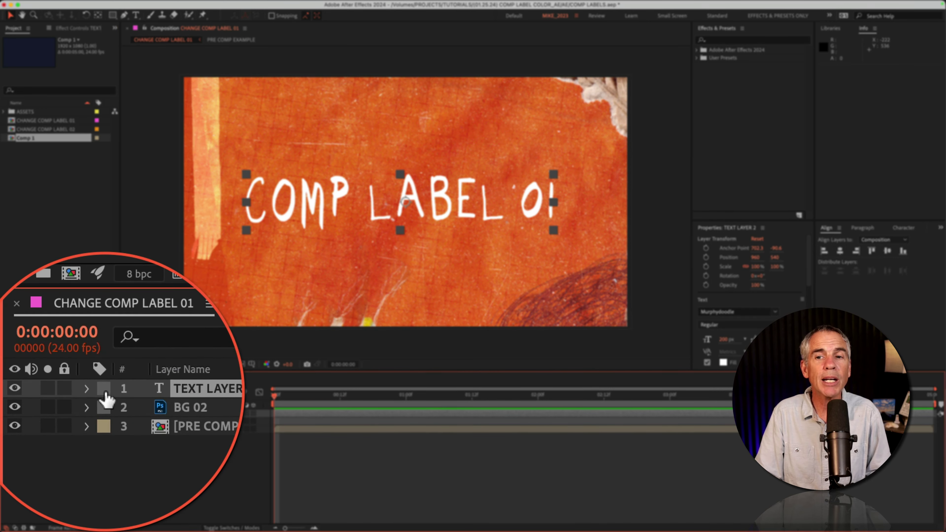
# Open Preferences > Labels from Comp 1's label colours via Edit Label Colors.
pyautogui.click(105, 394)
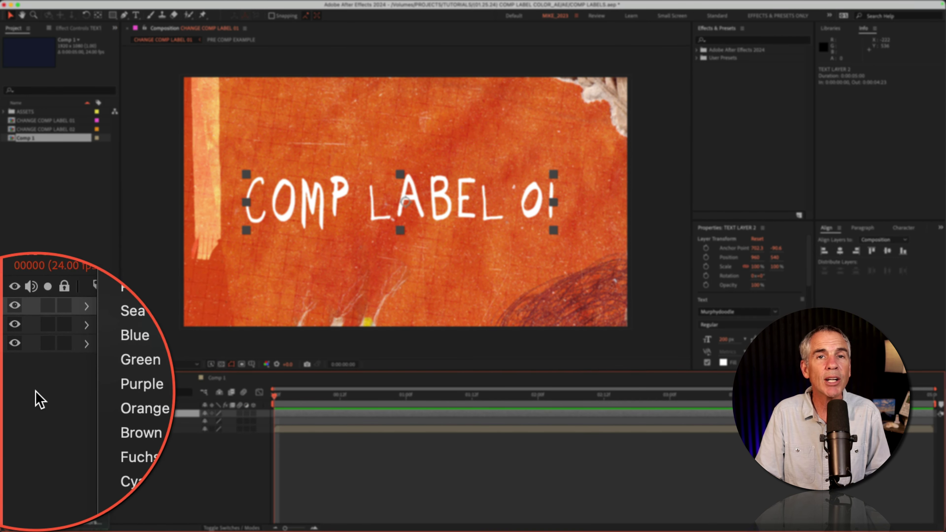
pyautogui.press('Escape')
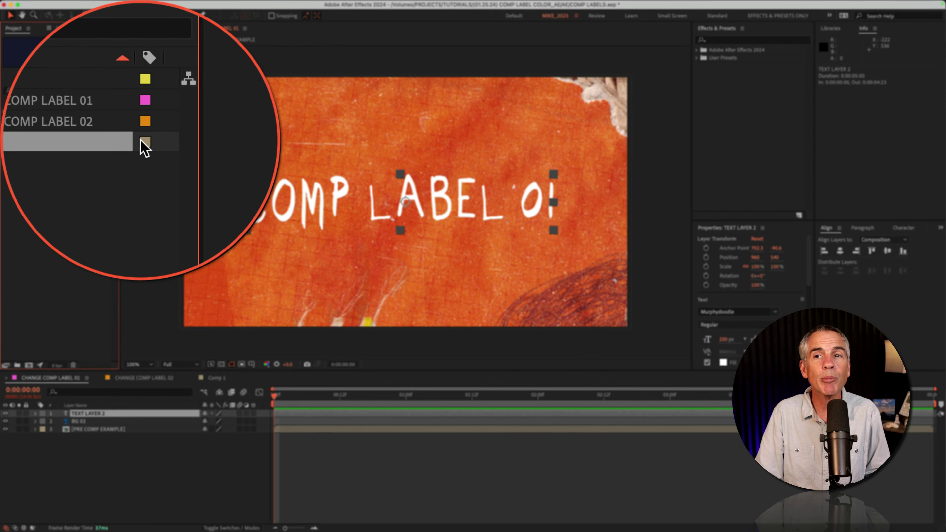
pyautogui.click(97, 143)
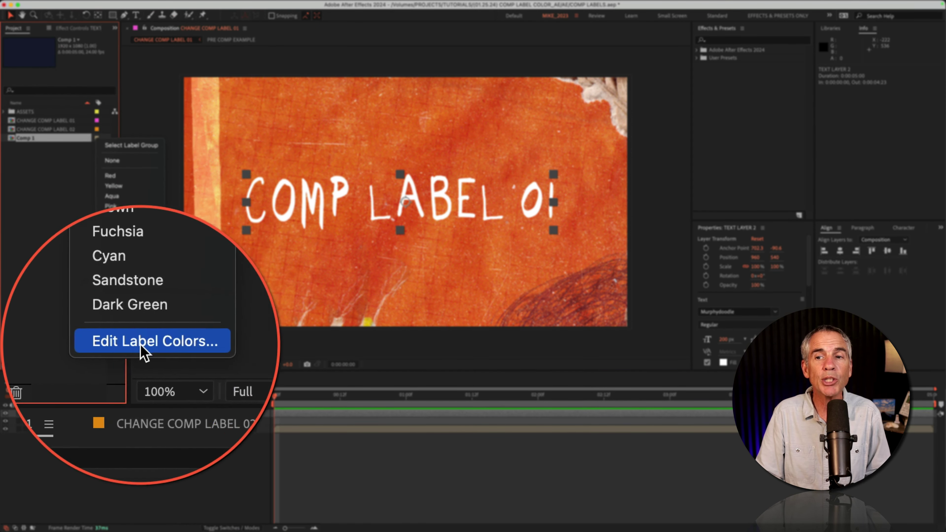
pyautogui.click(141, 346)
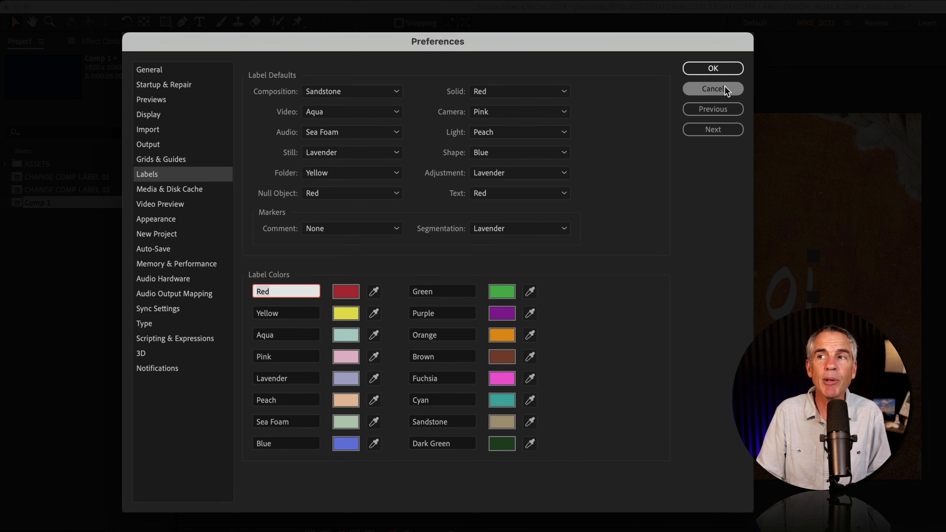
# Set Blue as the default Composition label in the Labels preferences.
pyautogui.click(713, 89)
pyautogui.click(61, 7)
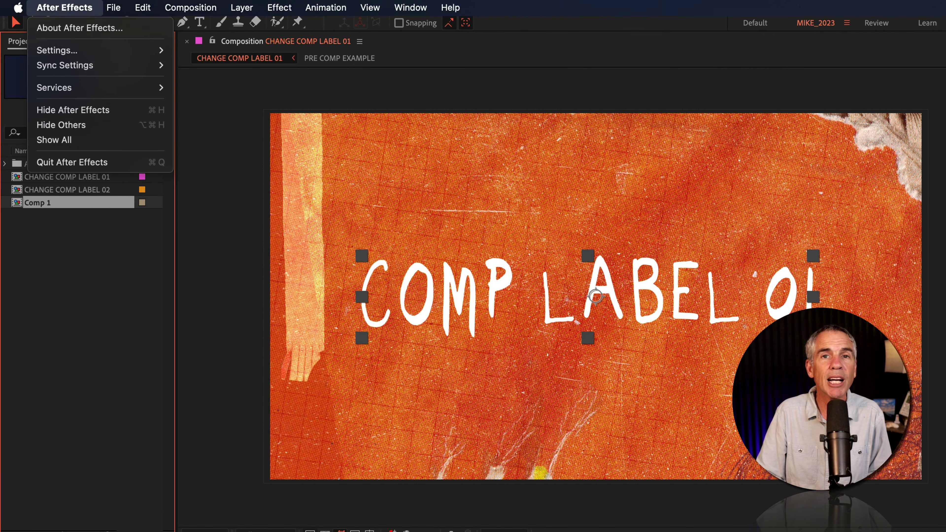
pyautogui.moveTo(69, 50)
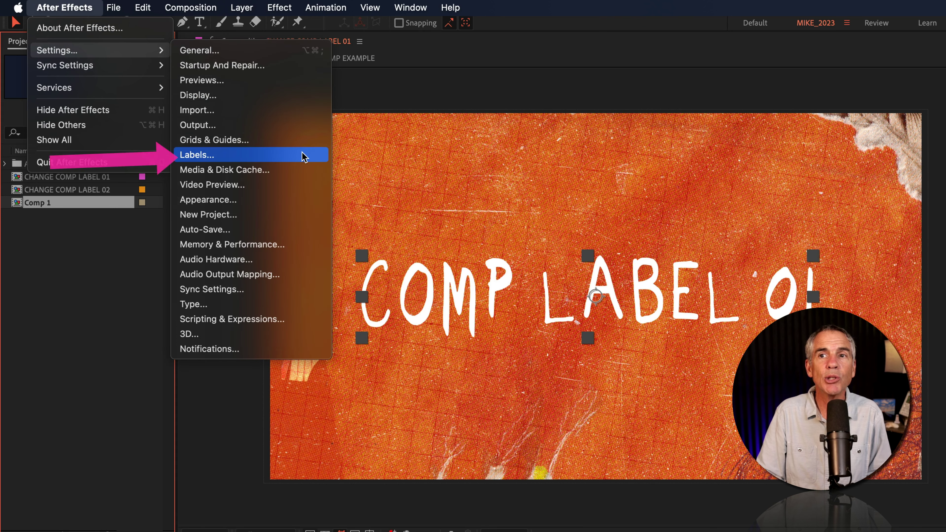
pyautogui.click(303, 155)
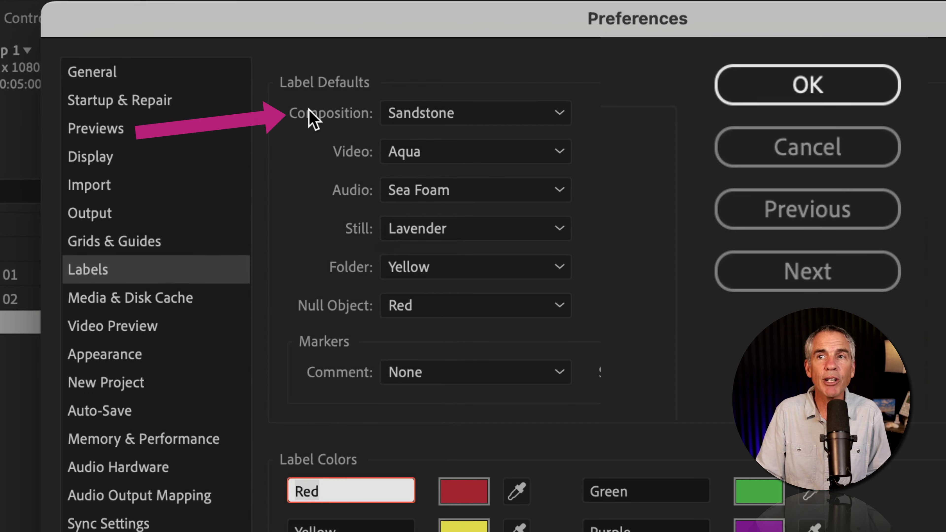
pyautogui.click(458, 112)
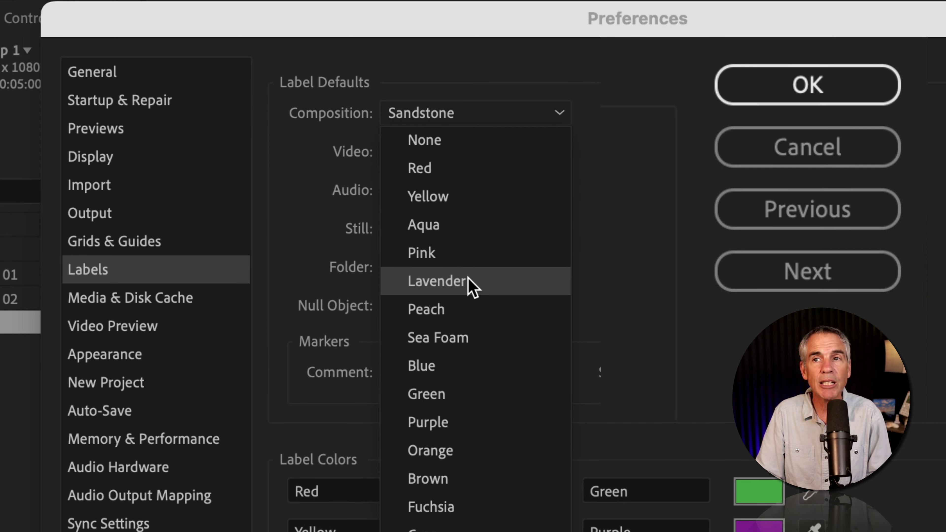
pyautogui.click(467, 367)
# Save the Blue default and create a test composition with default settings.
pyautogui.click(800, 91)
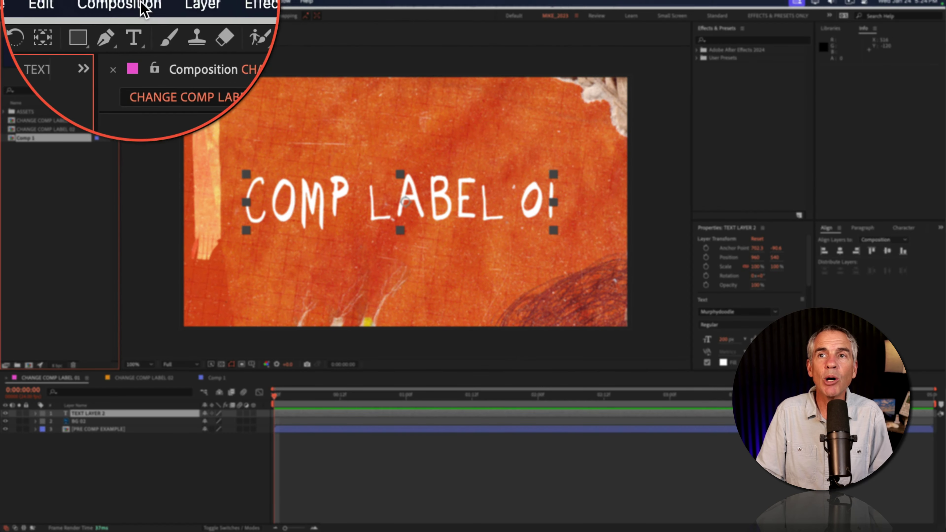
pyautogui.click(142, 11)
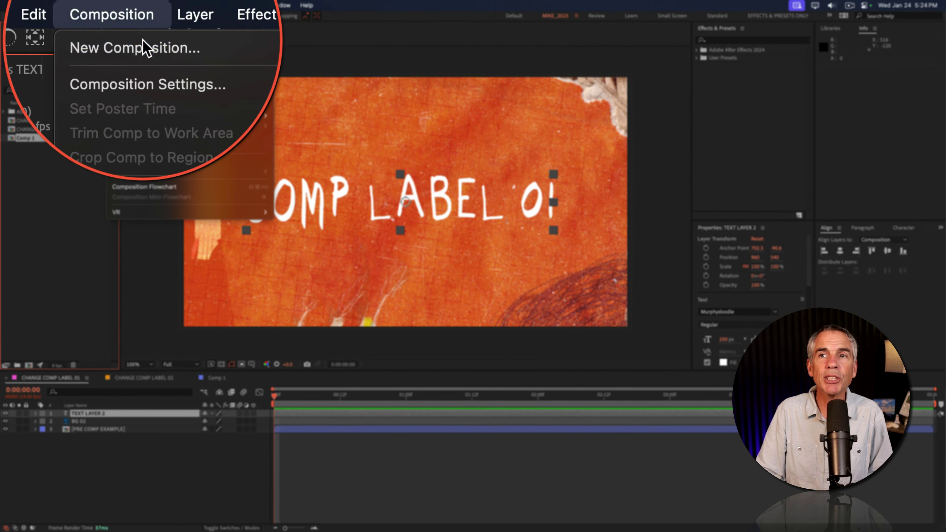
pyautogui.click(143, 45)
pyautogui.click(424, 307)
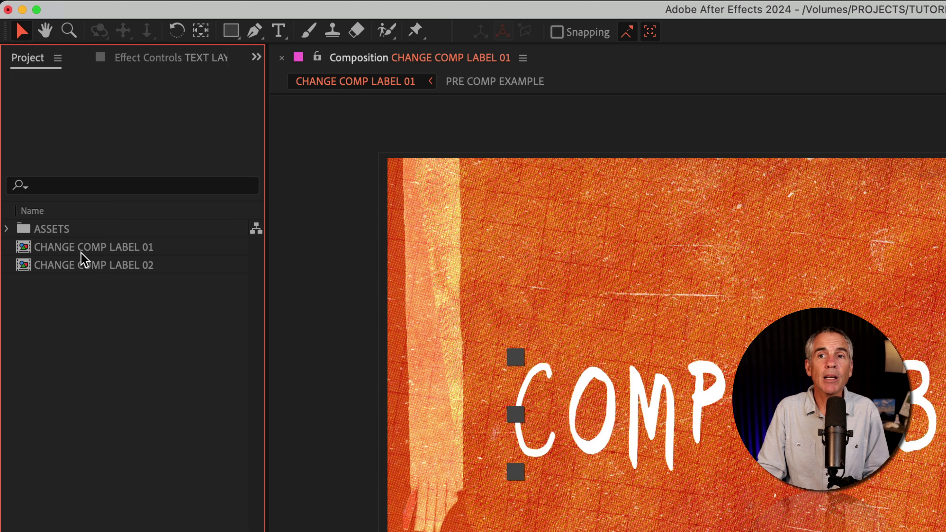
# Enable the Label column in the project list and widen the Project panel to show swatches.
pyautogui.click(41, 120)
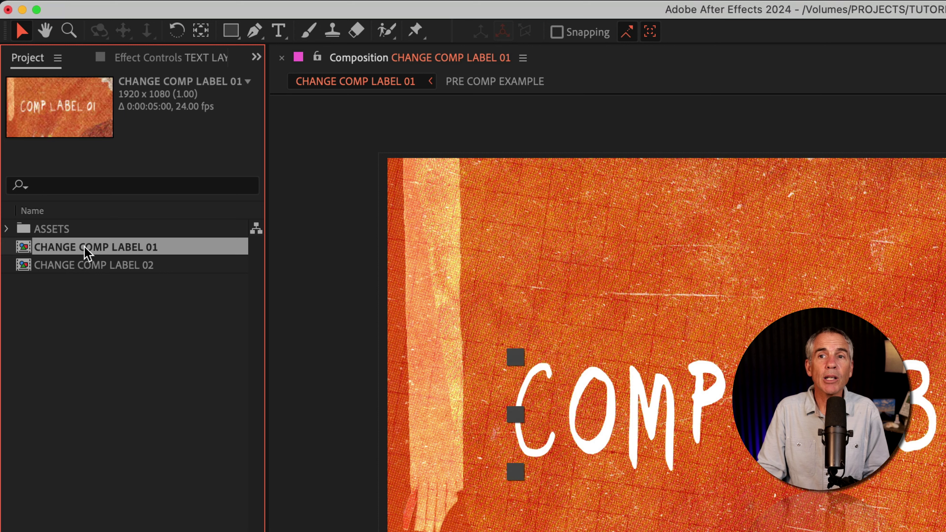
pyautogui.rightClick(37, 213)
pyautogui.moveTo(93, 285)
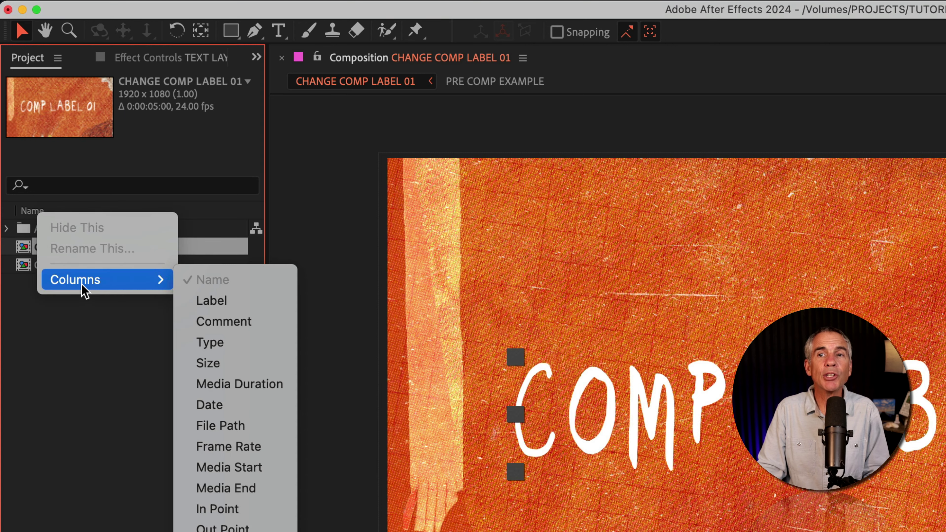
pyautogui.click(229, 302)
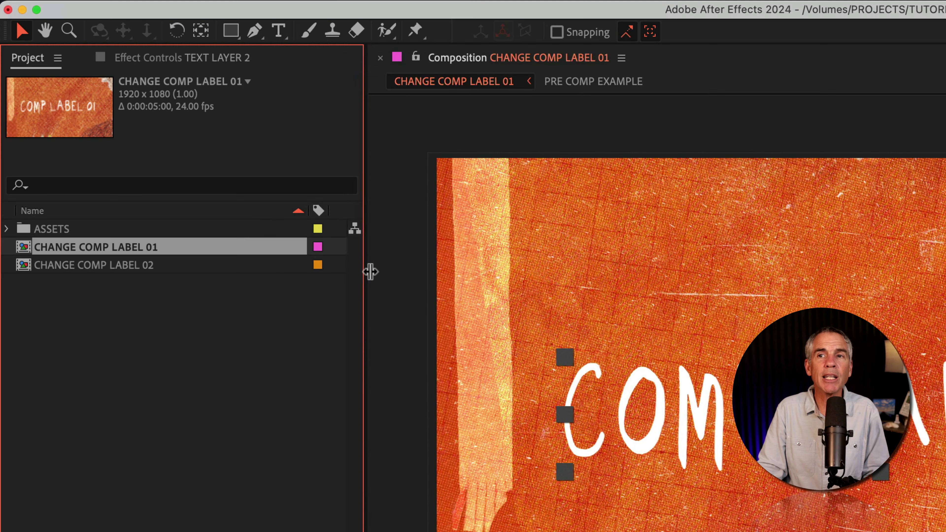
pyautogui.moveTo(369, 270); pyautogui.dragTo(470, 285)
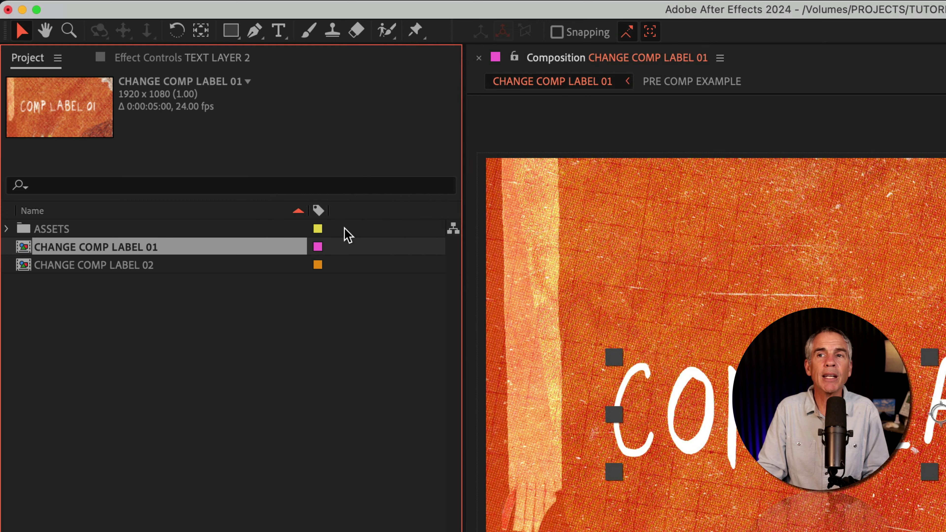
# Switch CHANGE COMP LABEL 01's label colour to Aqua from its Label column swatch.
pyautogui.click(319, 249)
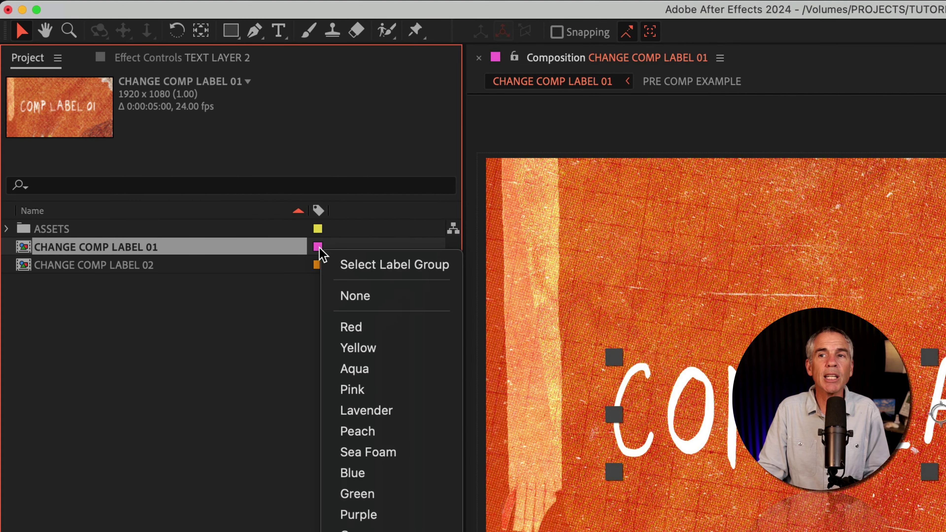
pyautogui.click(368, 369)
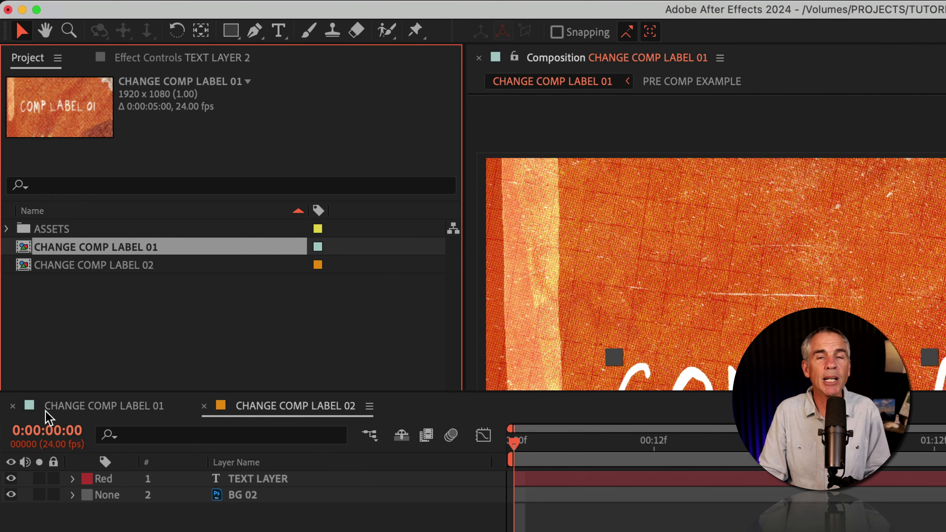